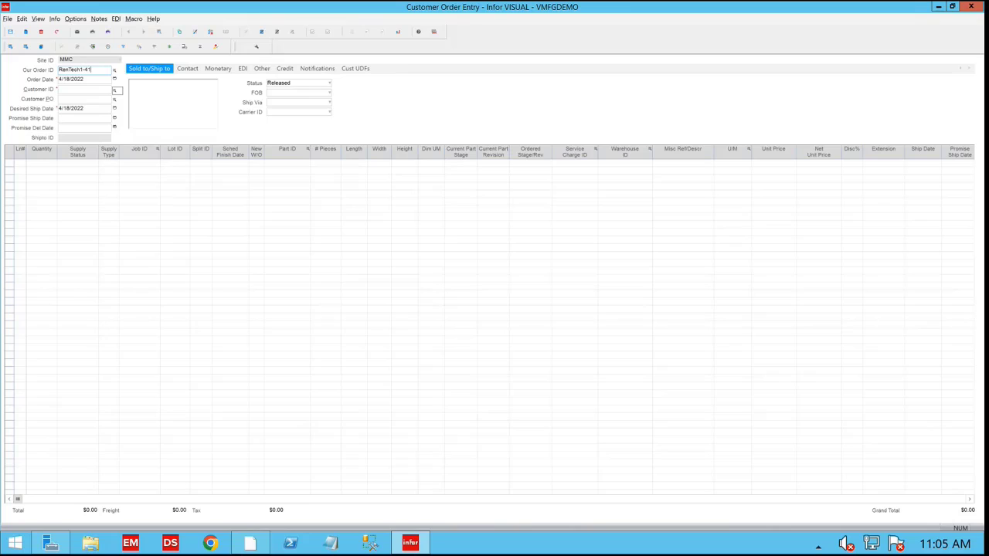
Assign Able Manufacturing as the customer on the new order using the customer lookup list
{"action": "left_click", "coordinate": [78, 89]}
{"action": "left_click", "coordinate": [114, 94]}
{"action": "double_click", "coordinate": [167, 144]}
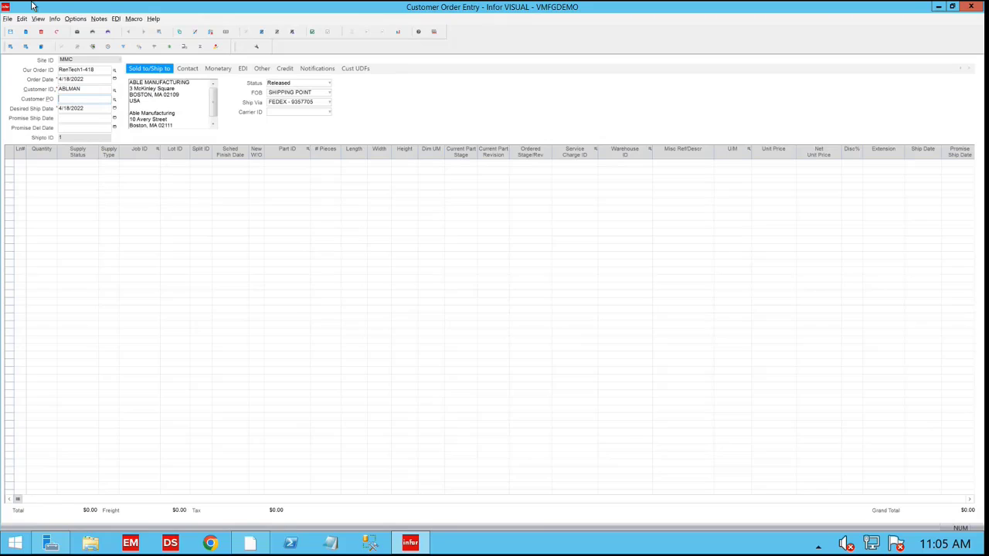
Add an order line for the part VisualDoor and save the customer order
{"action": "left_click", "coordinate": [13, 51]}
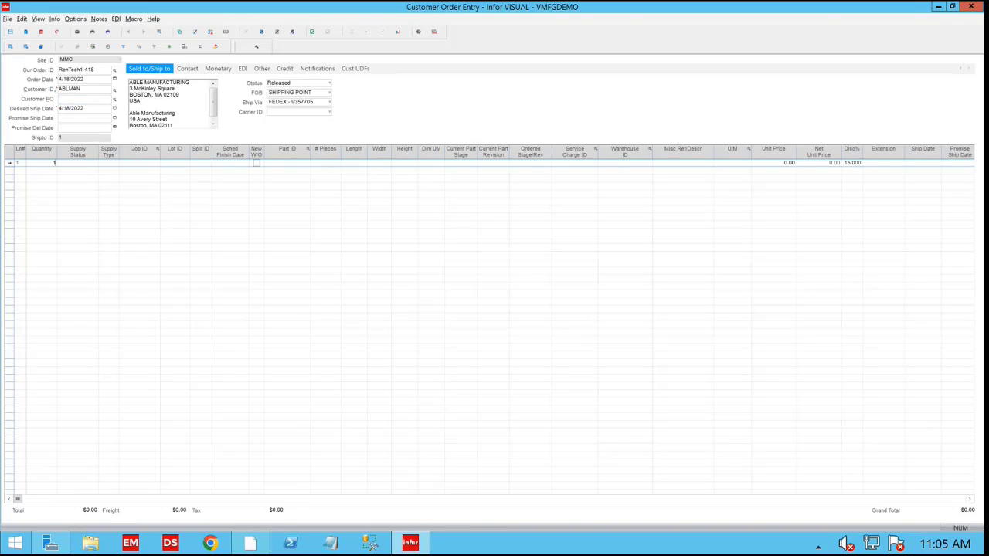
{"action": "left_click", "coordinate": [289, 162]}
{"action": "key", "text": "Tab"}
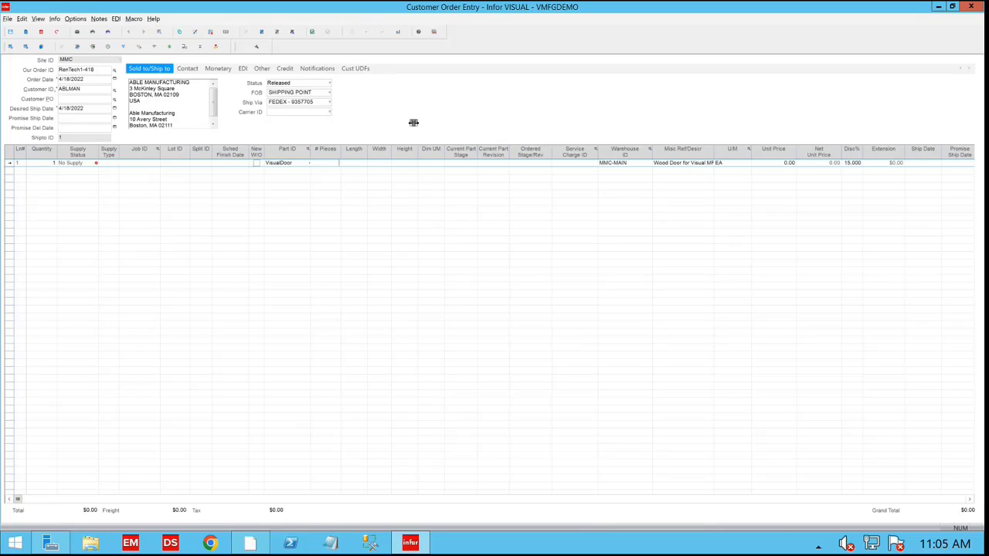
{"action": "left_click", "coordinate": [10, 31]}
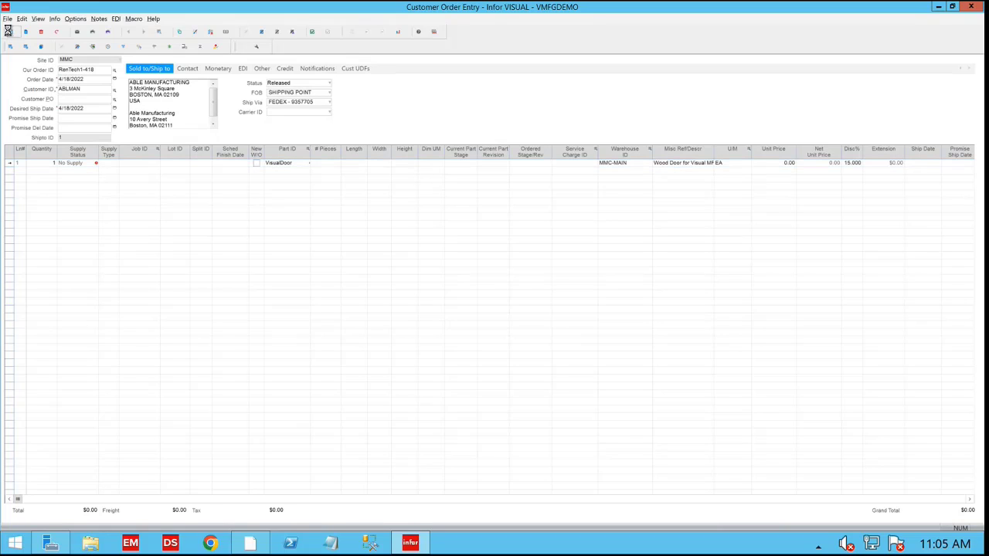
{"action": "left_click", "coordinate": [475, 303]}
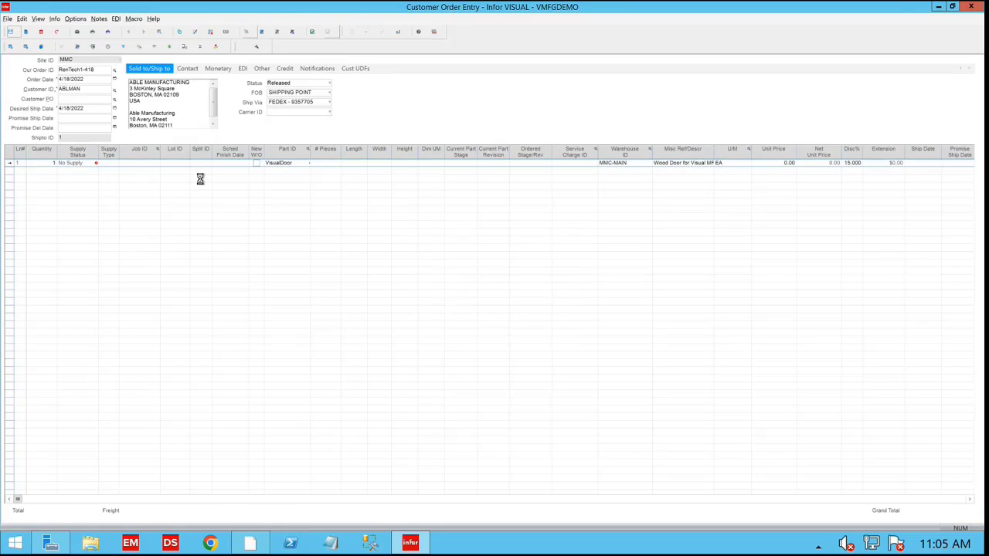
Open the configurator for the VisualDoor line and choose Cherry wood, Cider stain and a Bevel profile
{"action": "left_click", "coordinate": [4, 163]}
{"action": "left_click", "coordinate": [257, 47]}
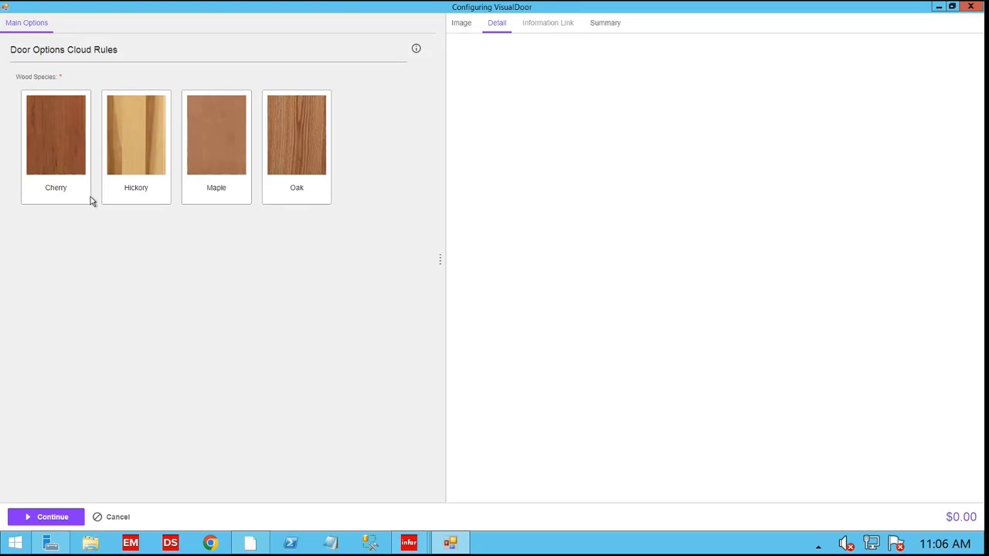
{"action": "left_click", "coordinate": [61, 153]}
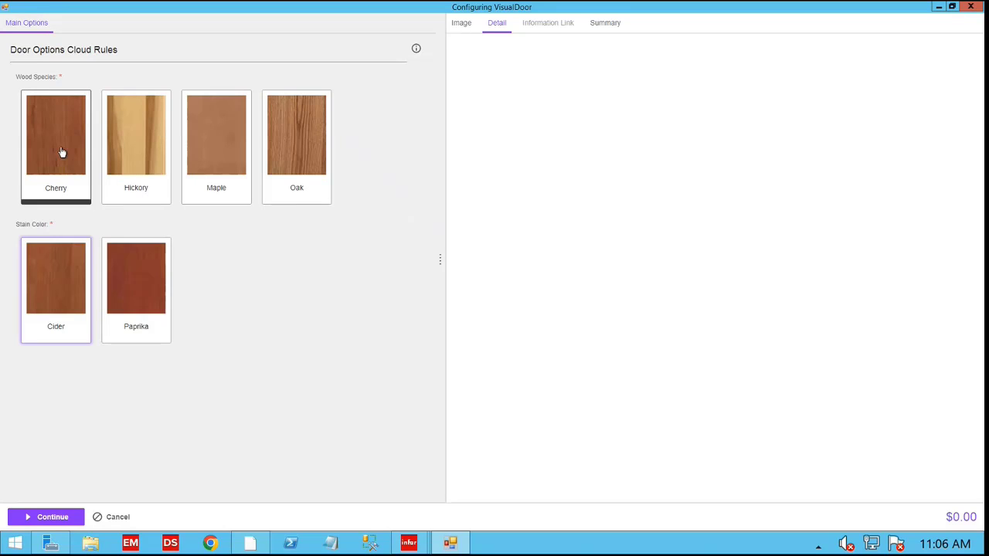
{"action": "left_click", "coordinate": [70, 295]}
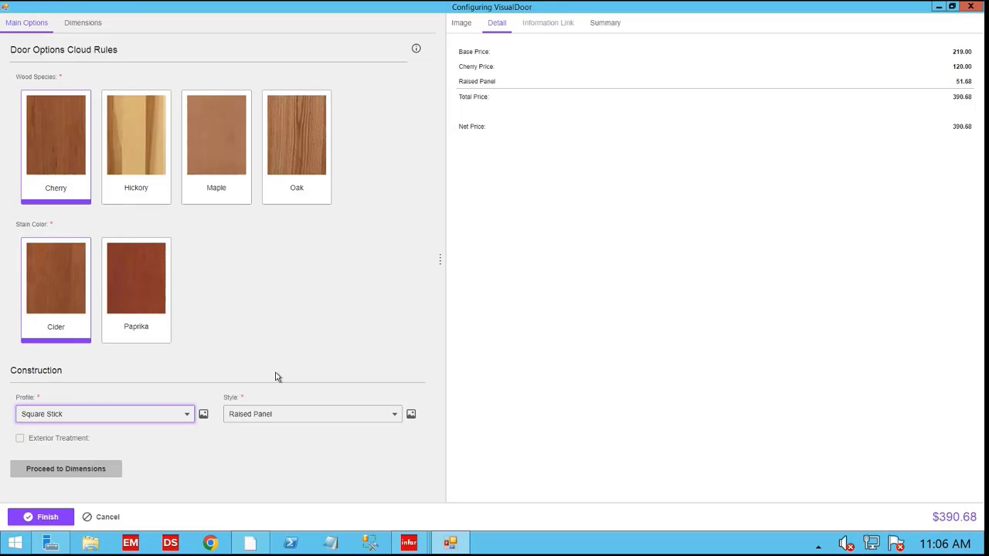
{"action": "left_click", "coordinate": [186, 414]}
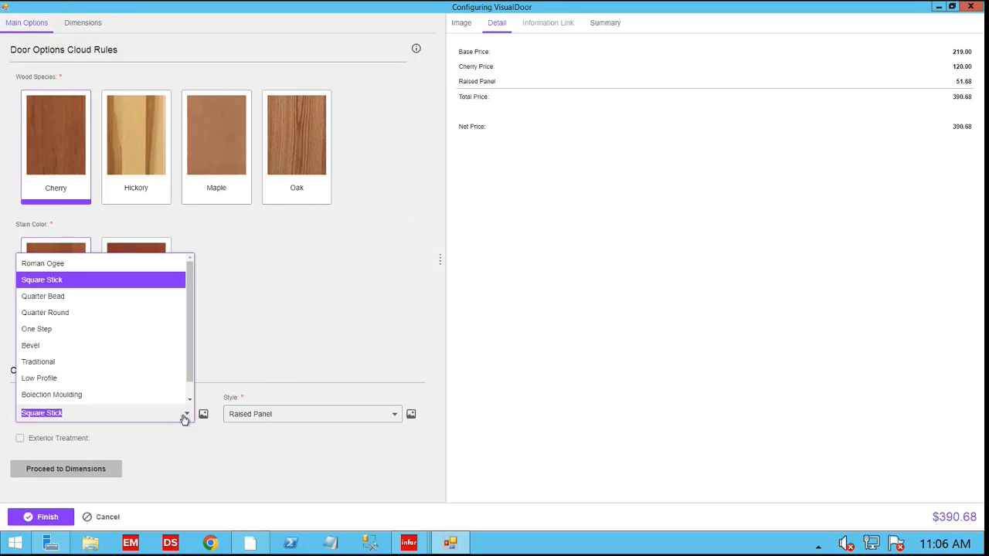
{"action": "left_click", "coordinate": [33, 347]}
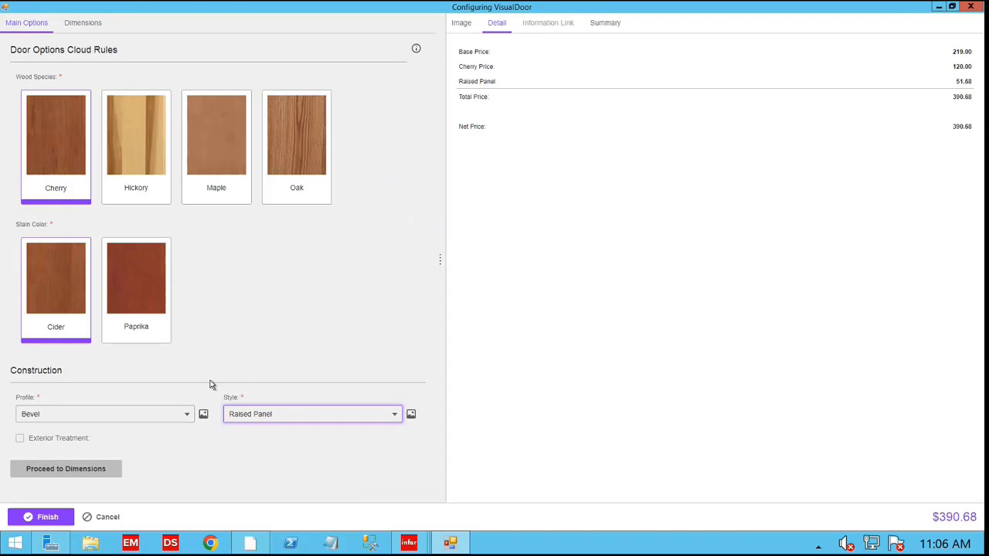
Finish the cherry door configuration with its default dimensions and save the order
{"action": "left_click", "coordinate": [85, 27]}
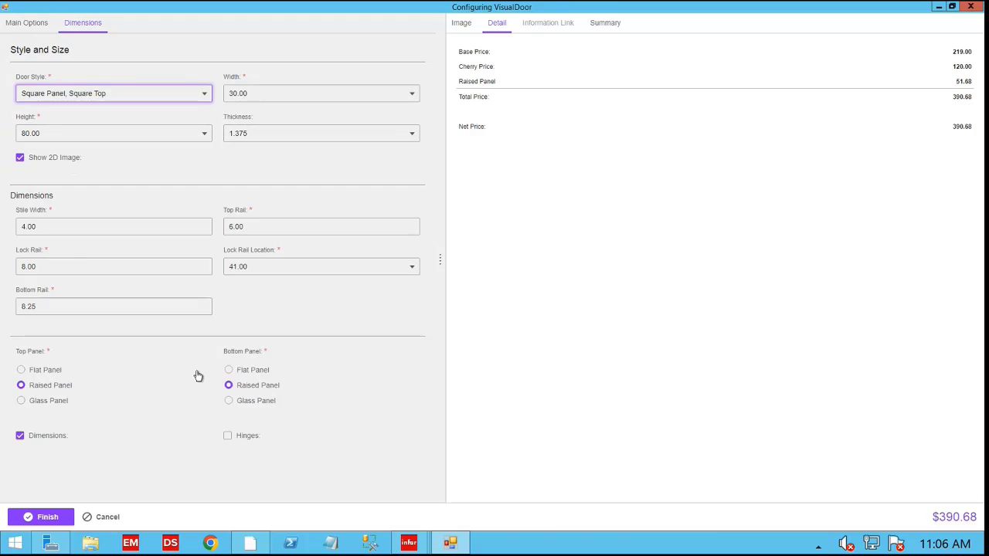
{"action": "left_click", "coordinate": [59, 517]}
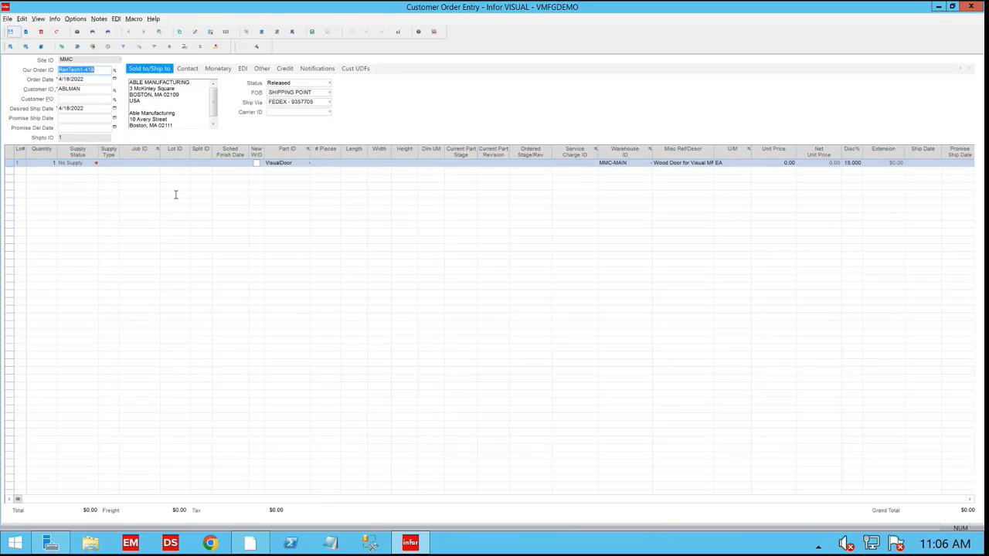
{"action": "left_click", "coordinate": [11, 32]}
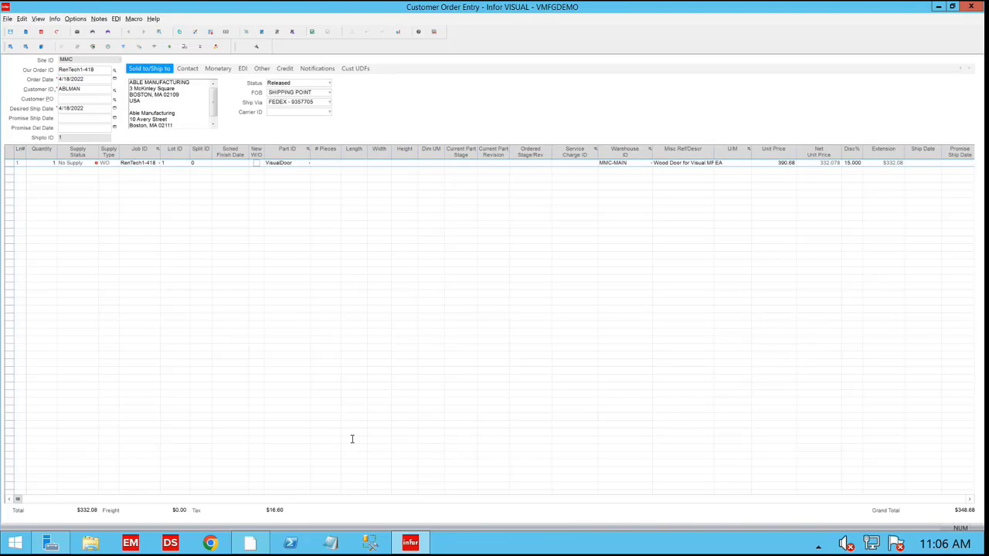
Widen the Misc Ref/Descr column to fit the door line's full description
{"action": "left_click", "coordinate": [85, 511]}
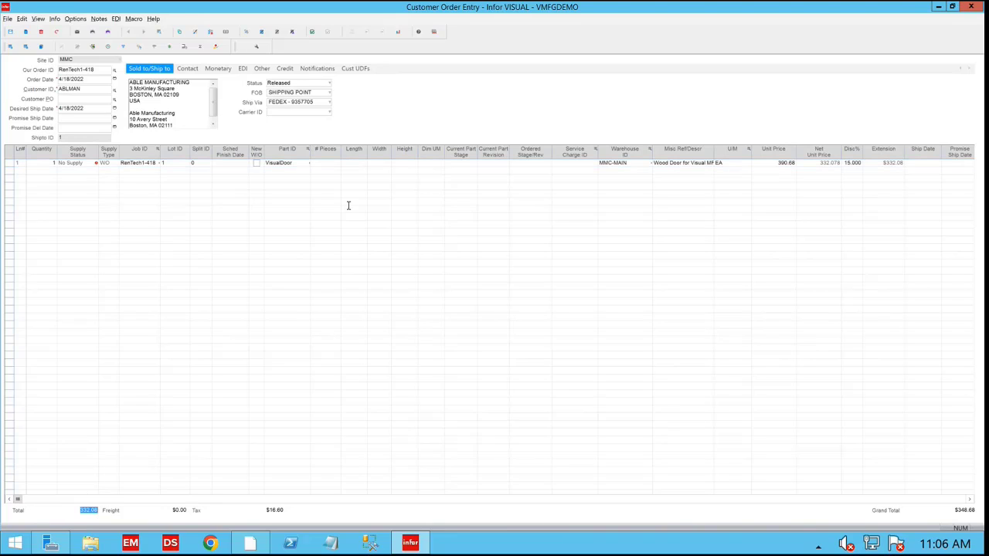
{"action": "left_click", "coordinate": [688, 163]}
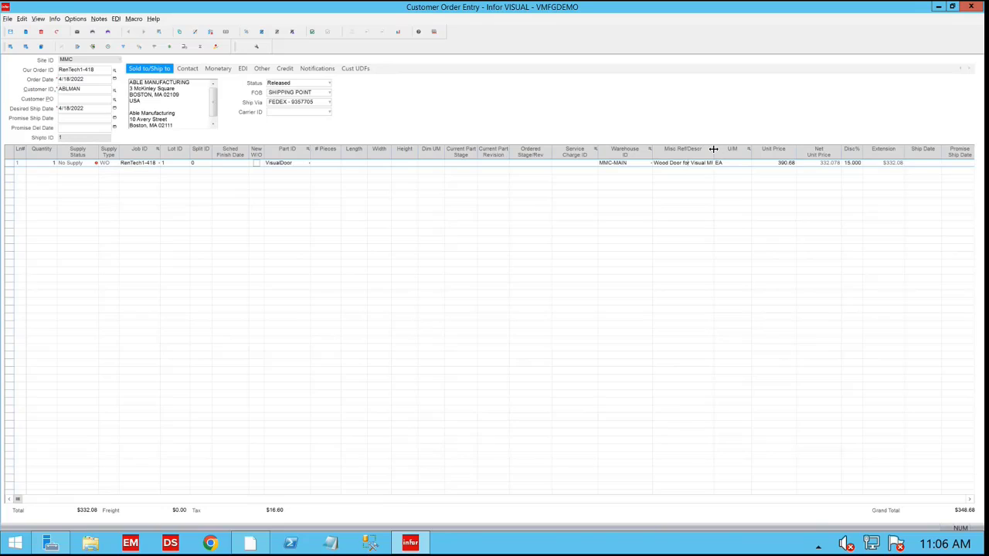
{"action": "left_click_drag", "start_coordinate": [715, 151], "coordinate": [820, 152]}
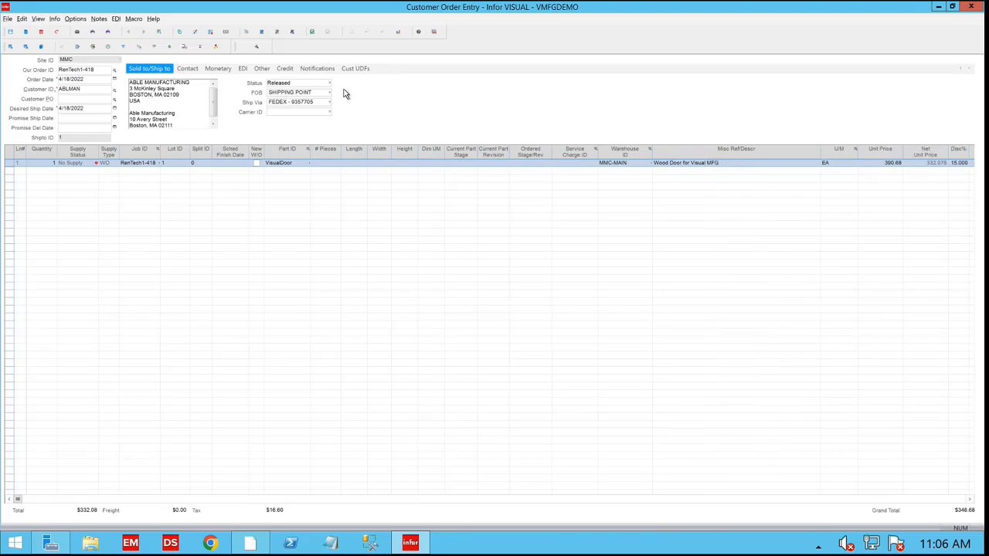
Examine the materials and operations of the door line's linked work order in the Manufacturing Window
{"action": "left_click", "coordinate": [160, 165]}
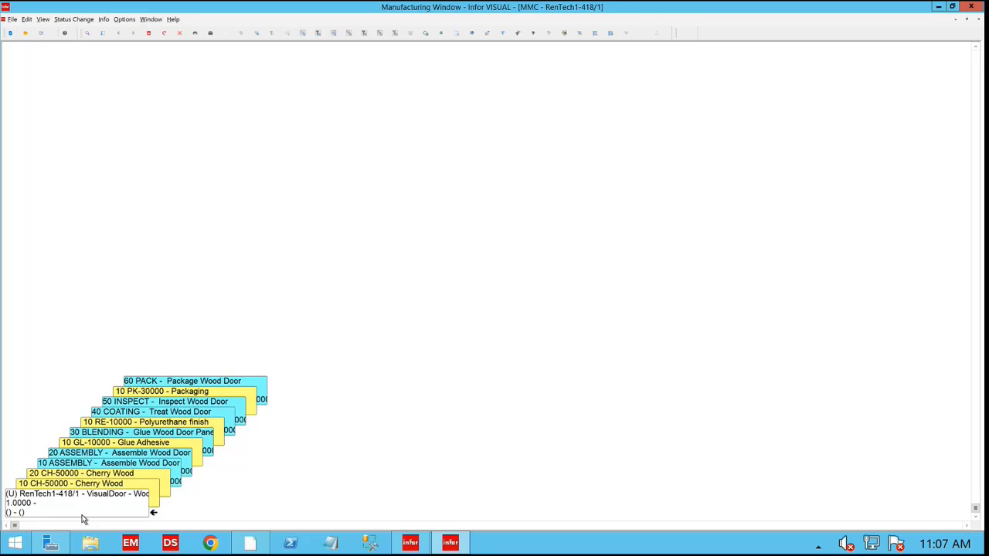
{"action": "left_click", "coordinate": [971, 6]}
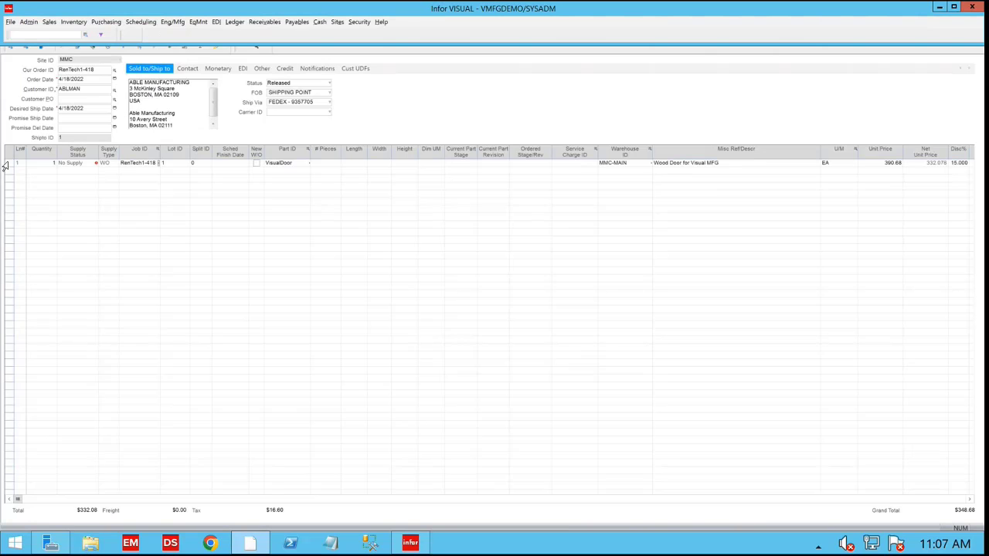
Reconfigure the VisualDoor line with Maple wood, Natural stain and the Low Profile profile
{"action": "left_click", "coordinate": [6, 164]}
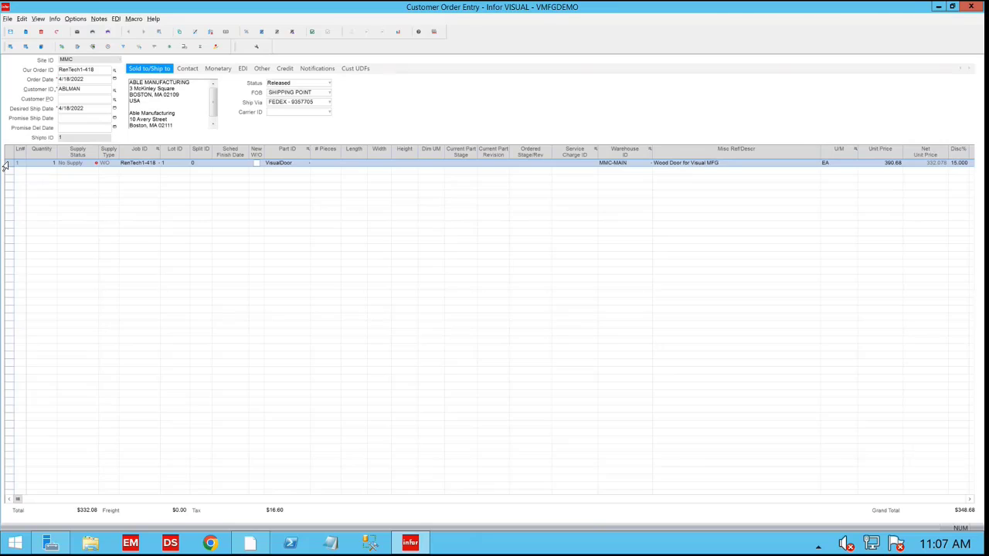
{"action": "left_click", "coordinate": [257, 50]}
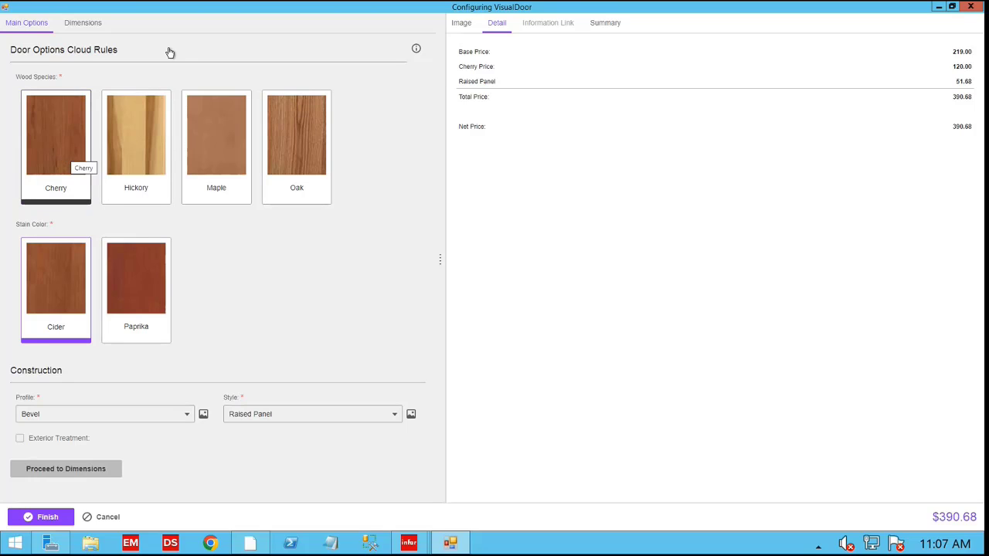
{"action": "left_click", "coordinate": [214, 146]}
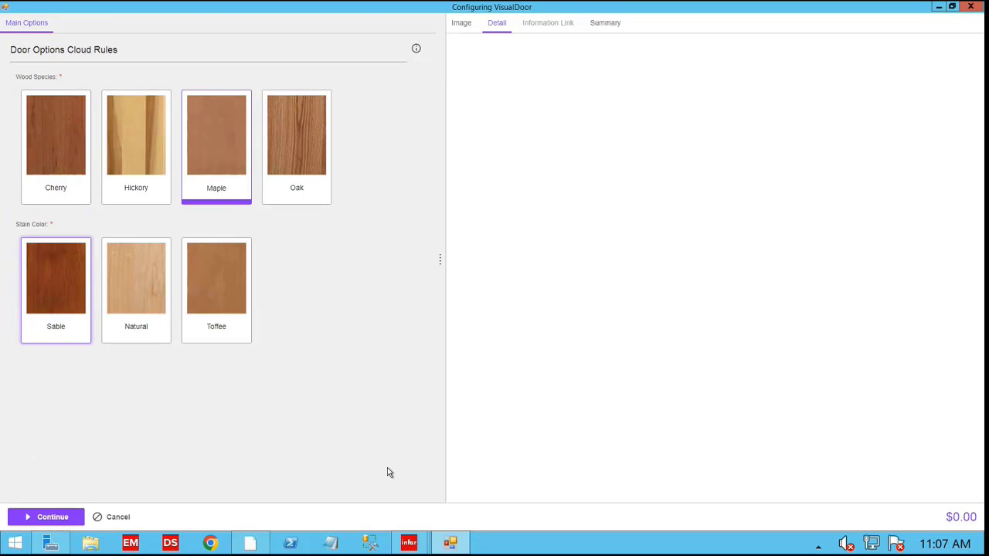
{"action": "left_click", "coordinate": [148, 279]}
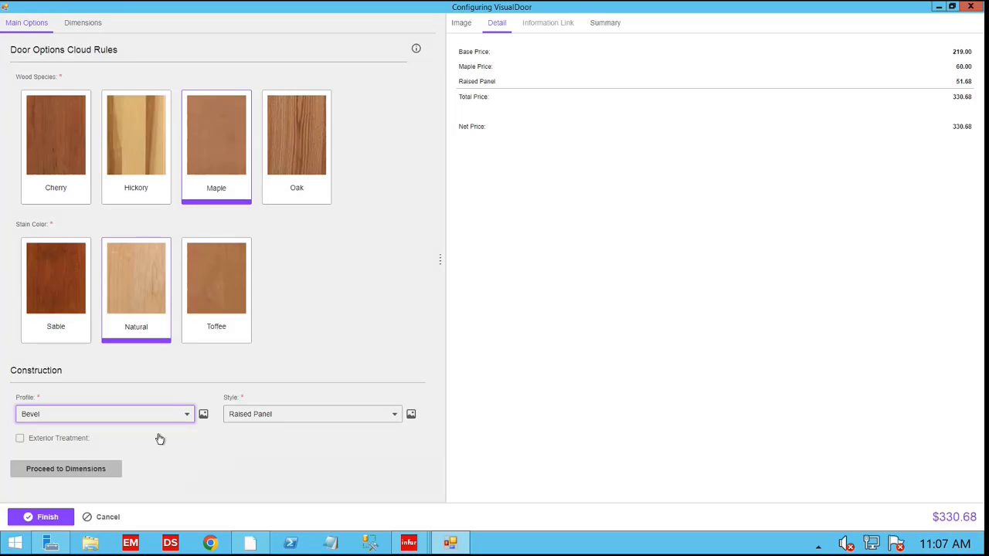
{"action": "left_click", "coordinate": [181, 417]}
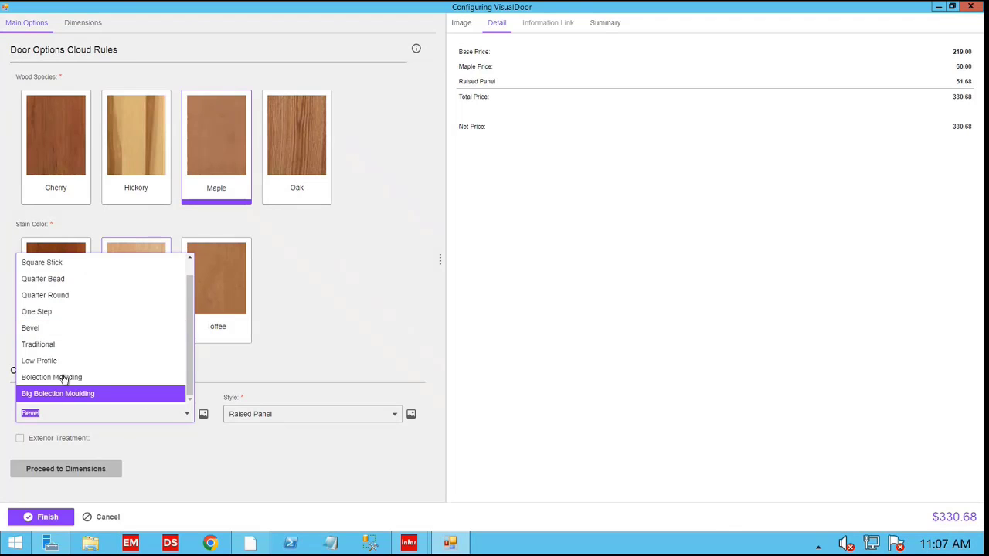
{"action": "left_click", "coordinate": [42, 364]}
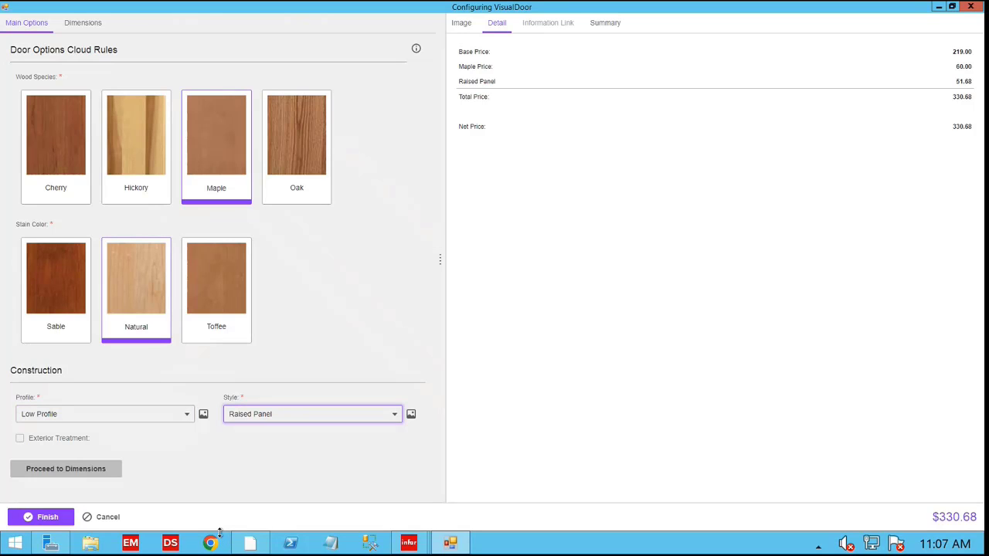
Keep the door's existing dimensions, complete the maple reconfiguration and save the updated order
{"action": "left_click", "coordinate": [78, 25]}
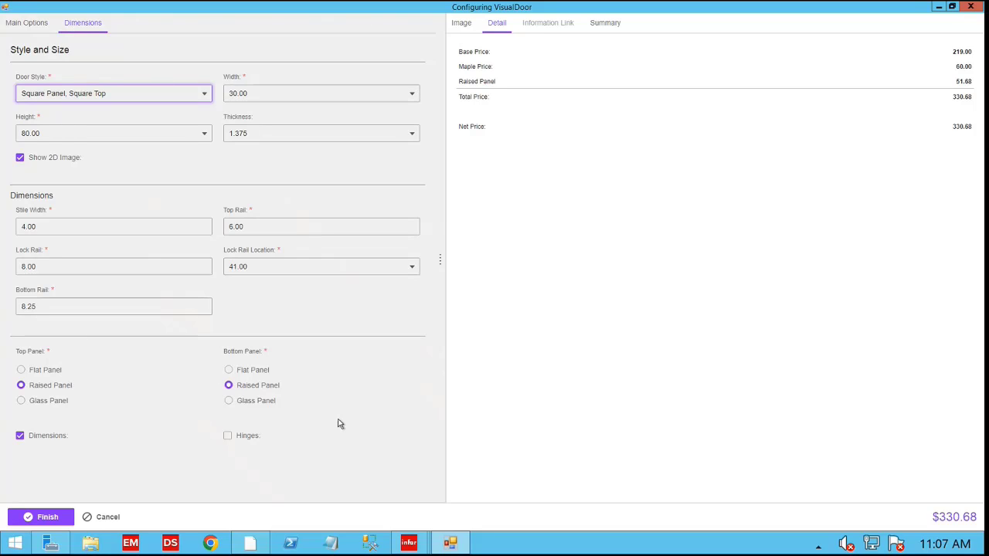
{"action": "left_click", "coordinate": [27, 523]}
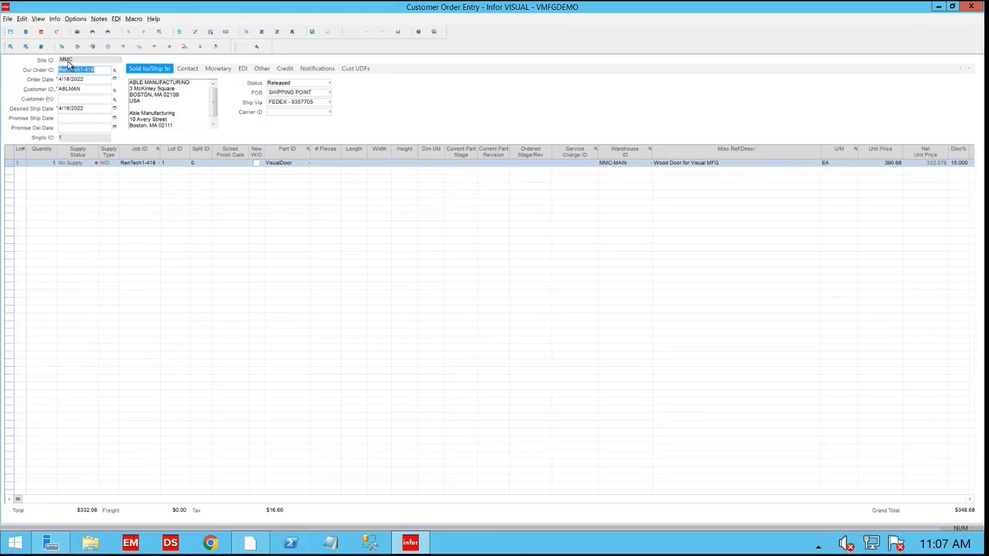
{"action": "left_click", "coordinate": [11, 32]}
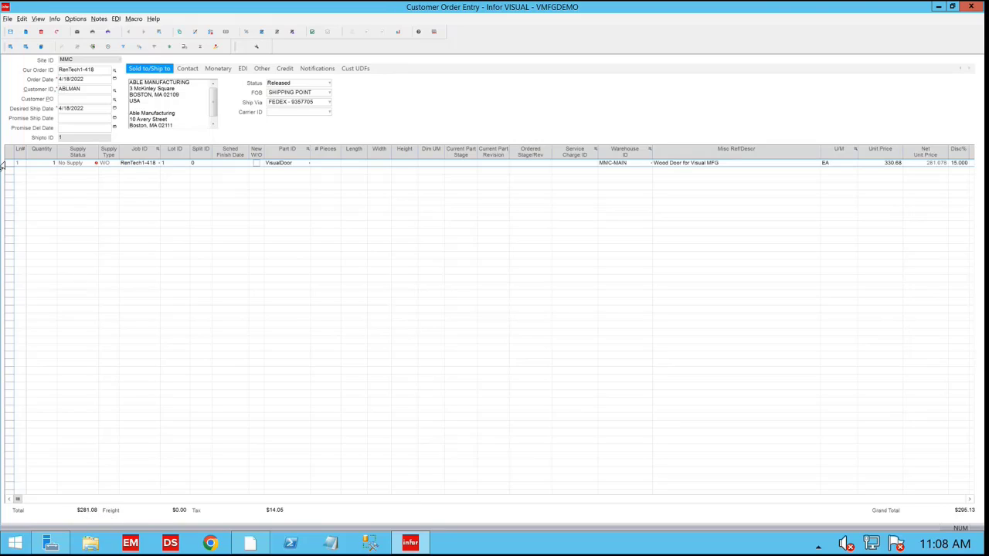
Open the work order linked to the reconfigured door line to inspect its materials and operations
{"action": "left_click", "coordinate": [4, 164]}
{"action": "left_click", "coordinate": [159, 163]}
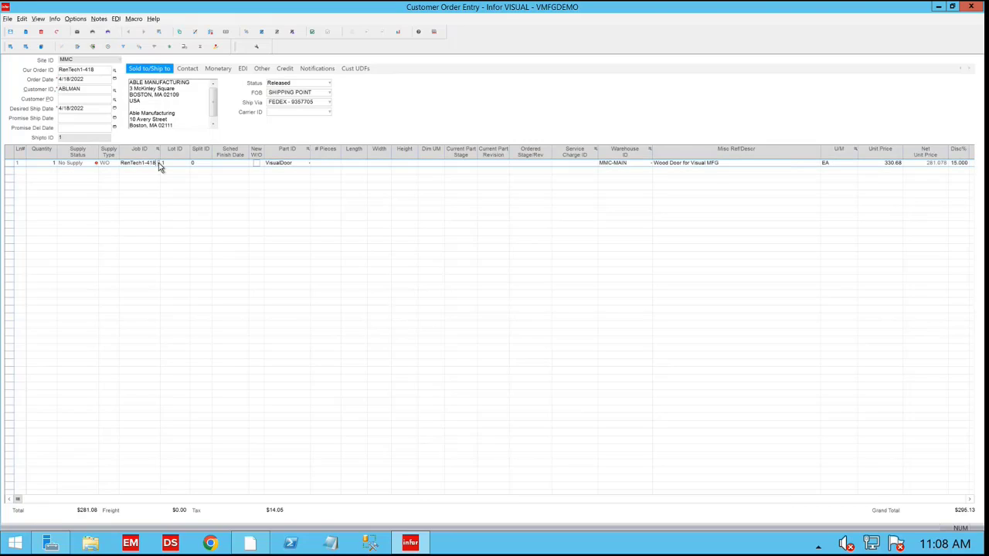